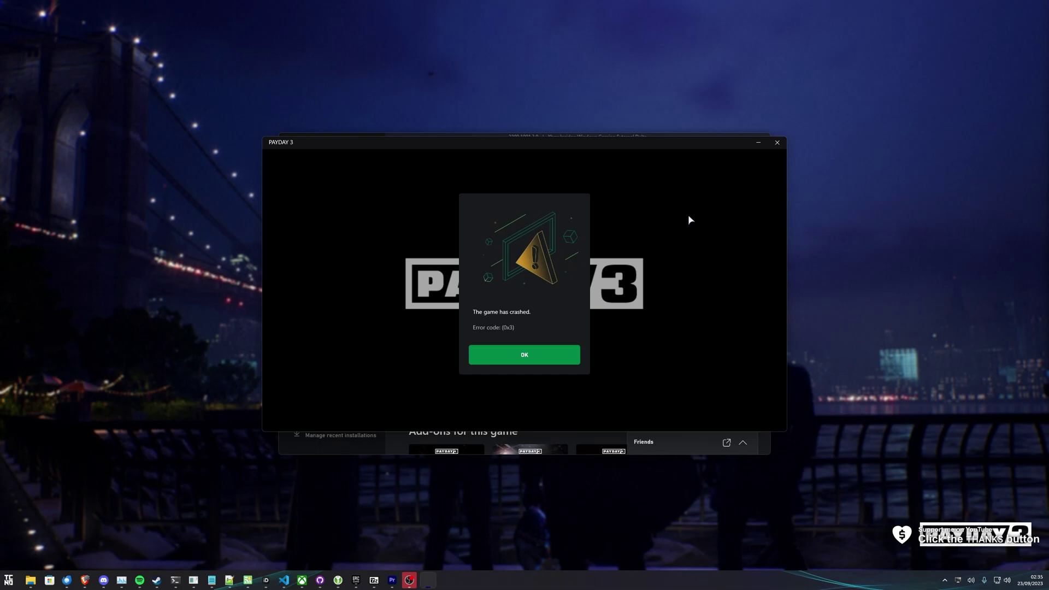
- Close the crashed PAYDAY 3 window and open its install folder from Manage's Files options
{"action": "triple_click", "coordinate": [489, 328]}
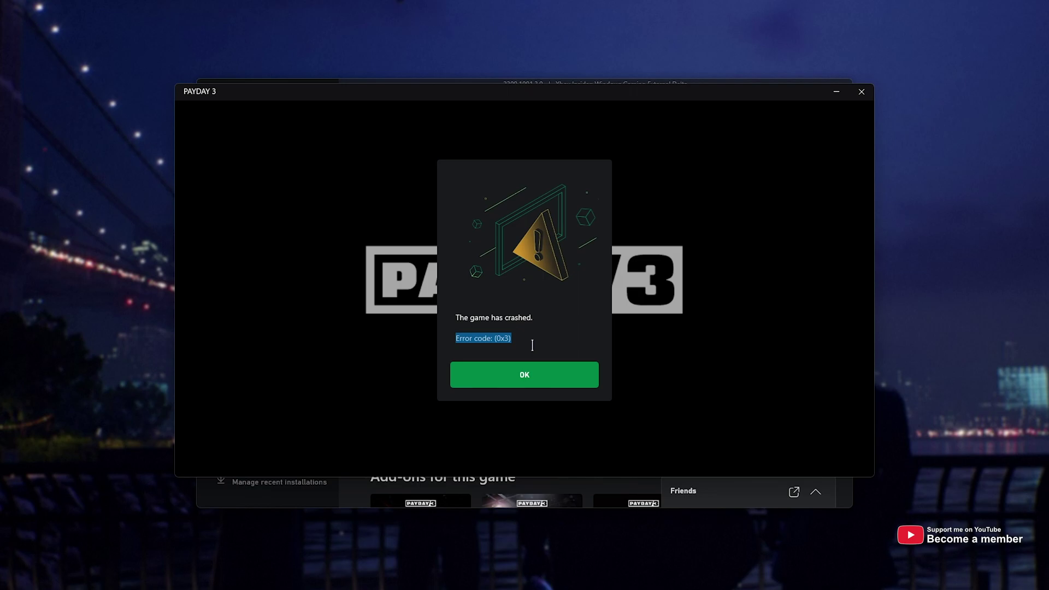
{"action": "left_click", "coordinate": [859, 94]}
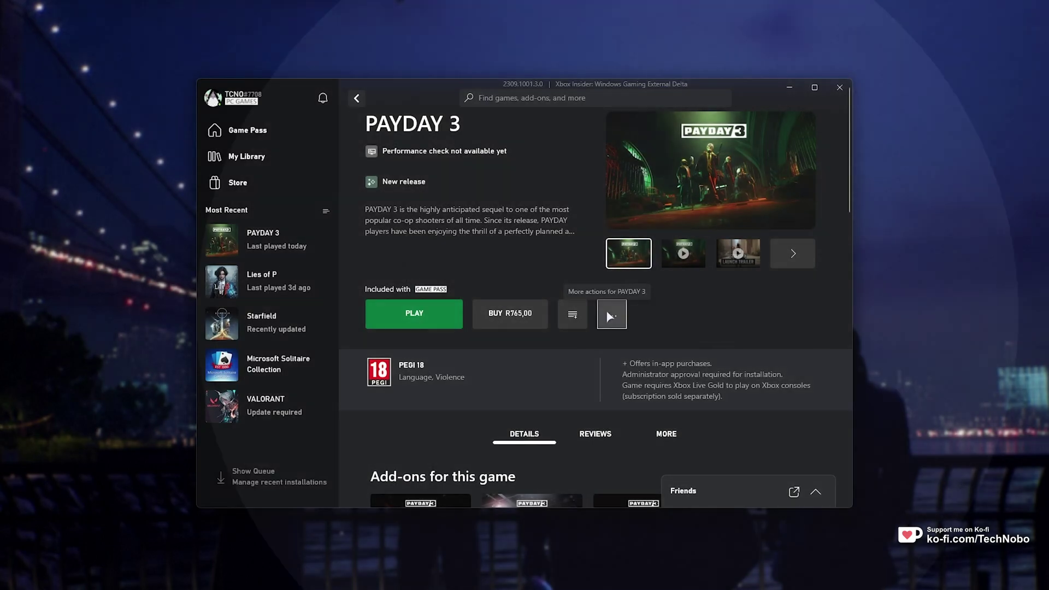
{"action": "left_click", "coordinate": [609, 313]}
{"action": "left_click", "coordinate": [603, 416]}
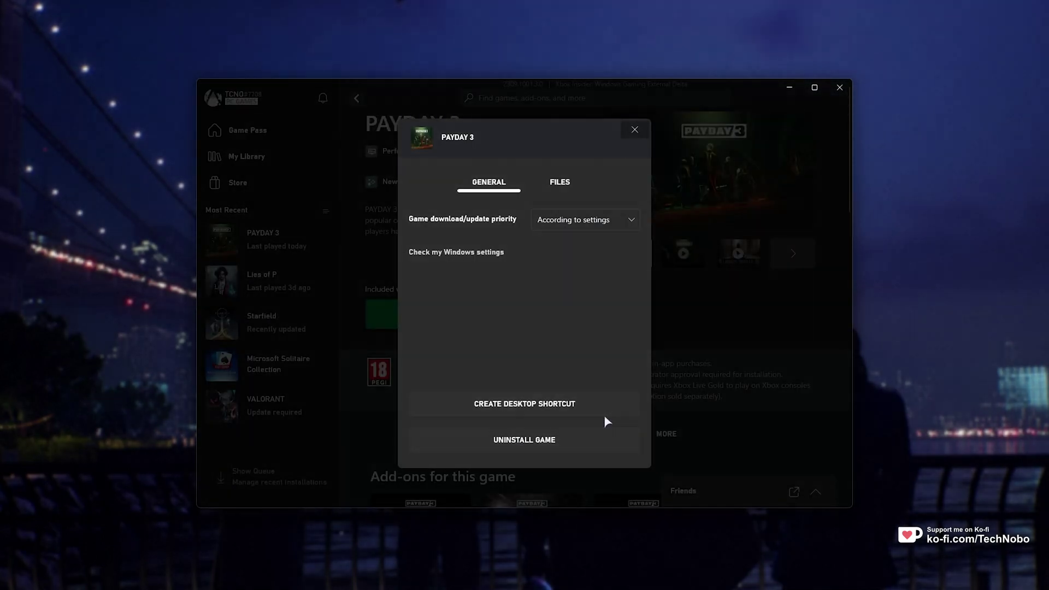
{"action": "left_click", "coordinate": [563, 183]}
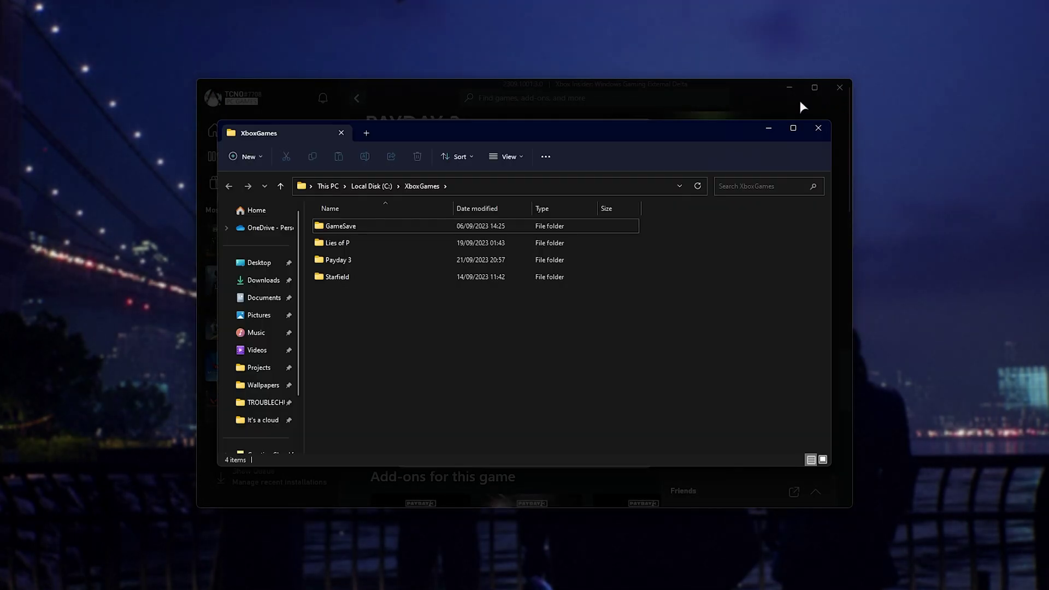
- Navigate to Payday 3\Content\PAYDAY3\Binaries\WinGDK and select PAYDAY3Client-WinGDK-Shipping.exe
{"action": "double_click", "coordinate": [376, 258]}
{"action": "double_click", "coordinate": [378, 234]}
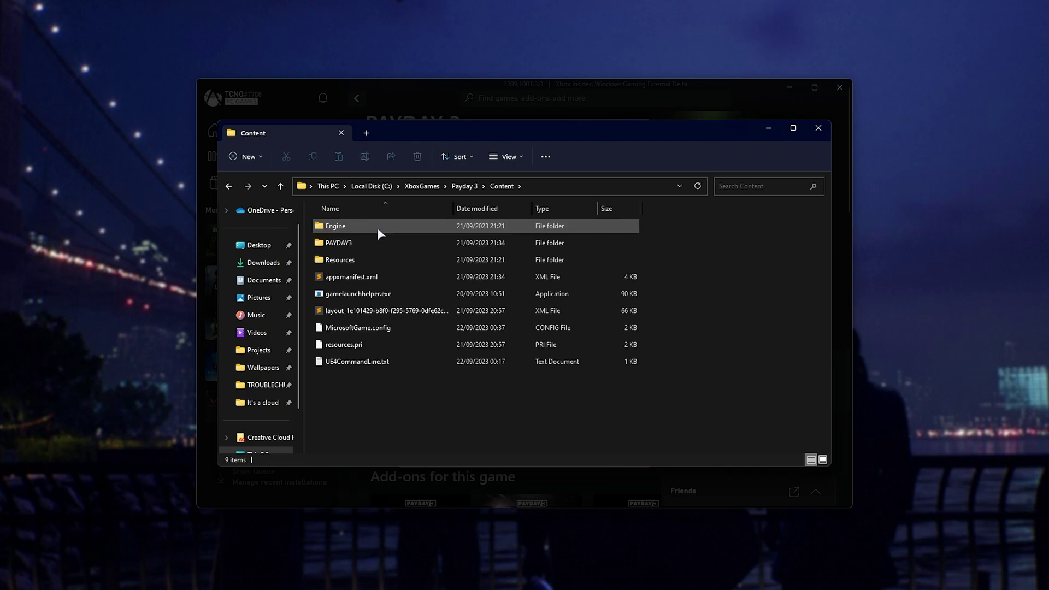
{"action": "double_click", "coordinate": [379, 244]}
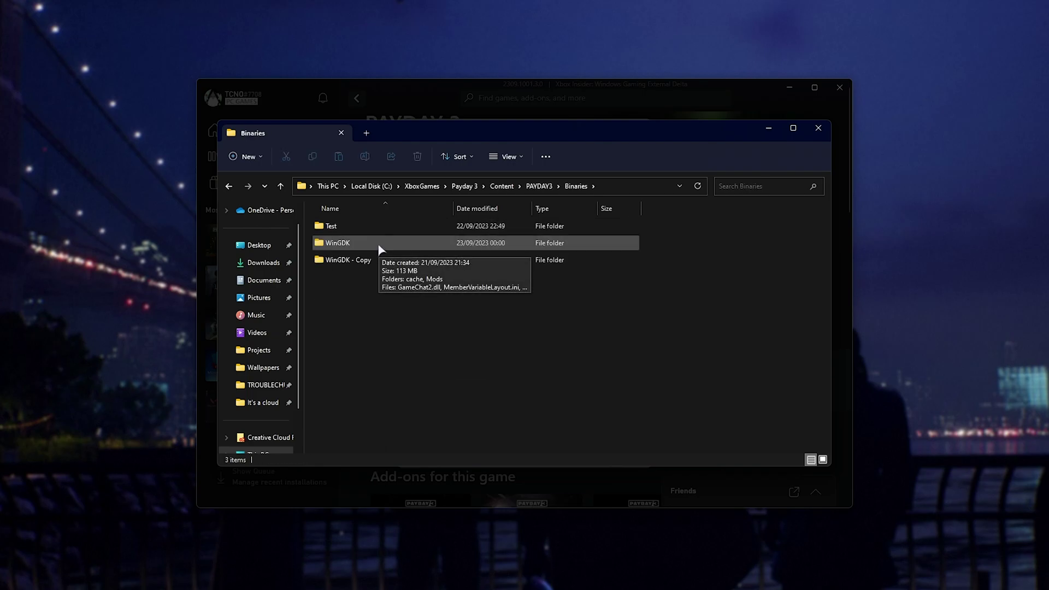
{"action": "double_click", "coordinate": [379, 243]}
{"action": "left_click", "coordinate": [379, 295]}
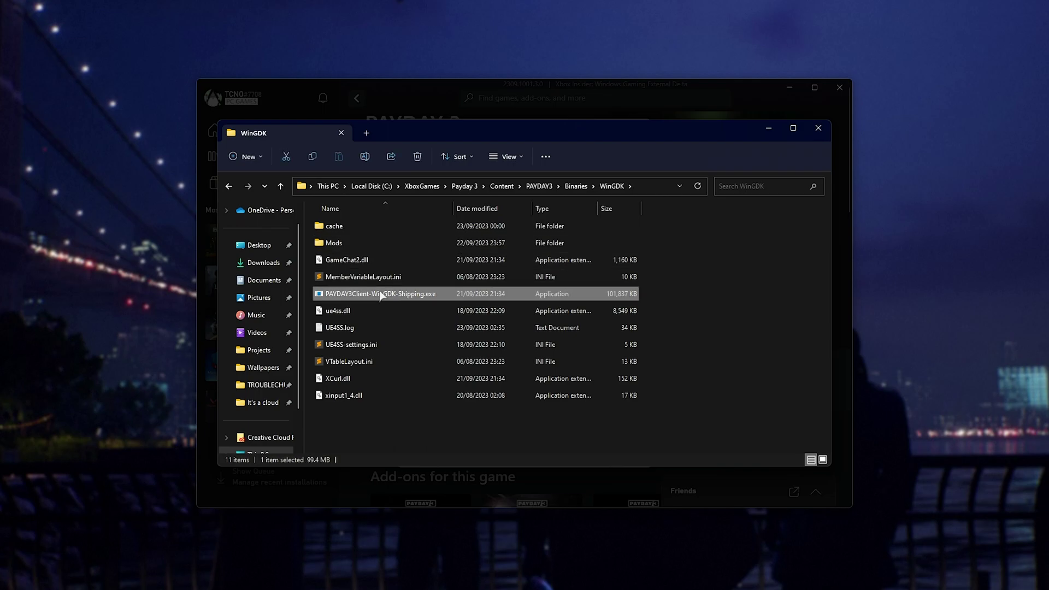
- Create a shortcut to PAYDAY3Client-WinGDK-Shipping.exe and rename it 'PAYDAY 3'
{"action": "right_click", "coordinate": [378, 295]}
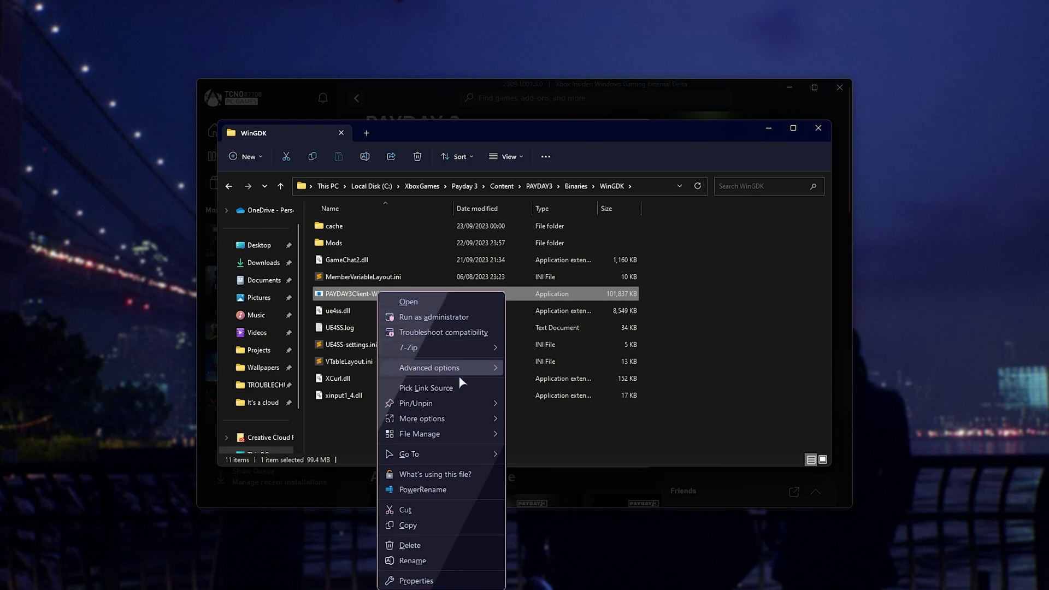
{"action": "mouse_move", "coordinate": [422, 419]}
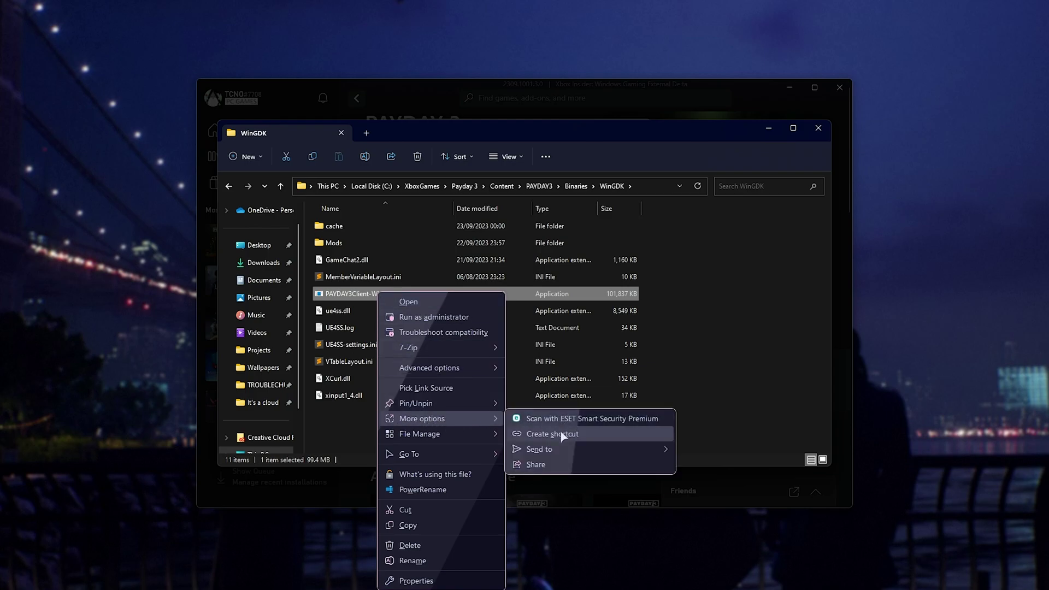
{"action": "left_click", "coordinate": [563, 436]}
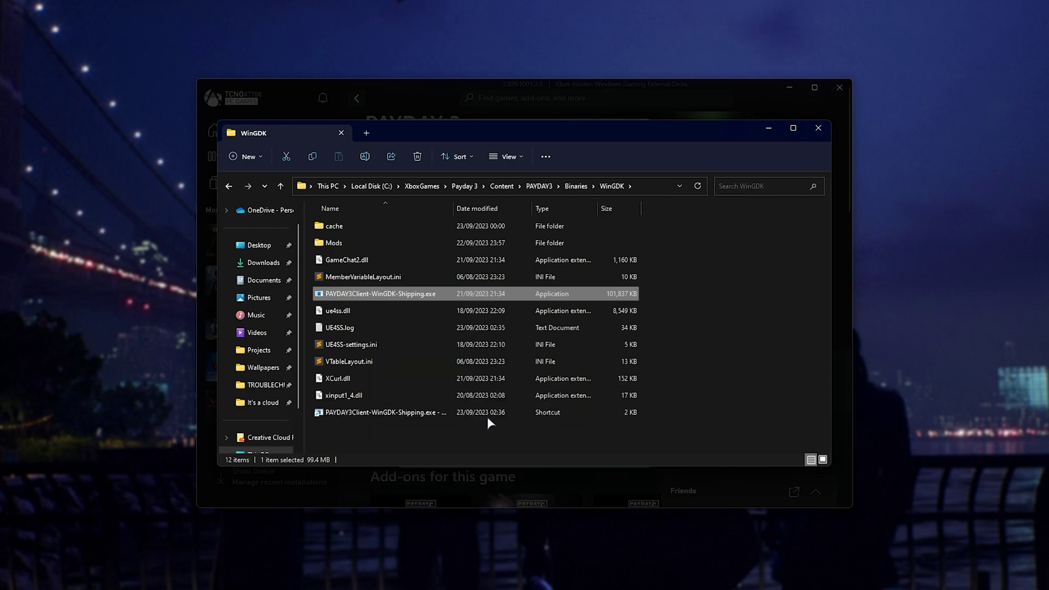
{"action": "key", "text": "F2"}
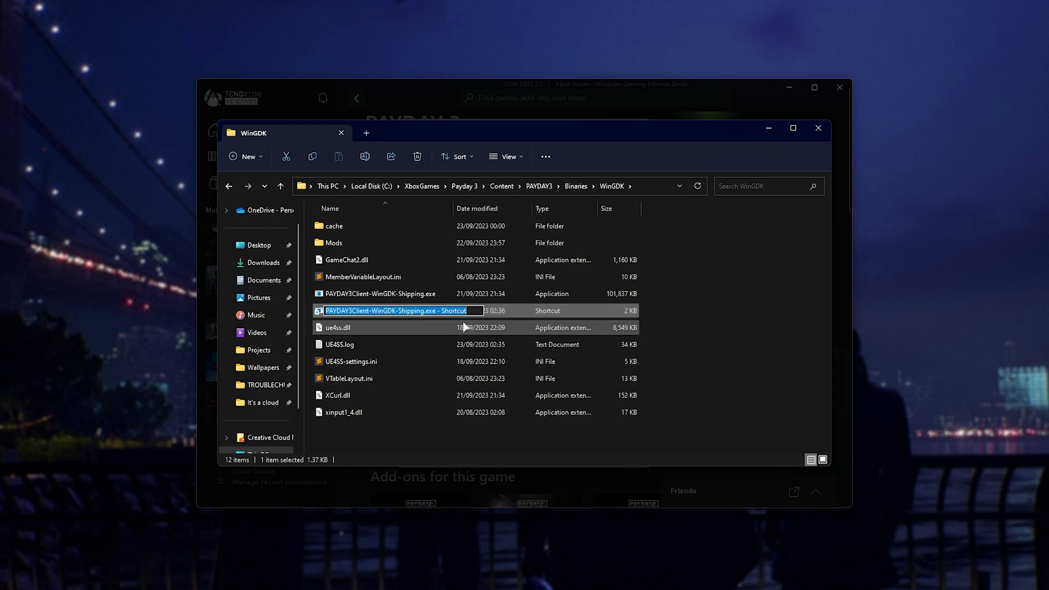
{"action": "type", "text": "PAYDAY 3"}
{"action": "key", "text": "Return"}
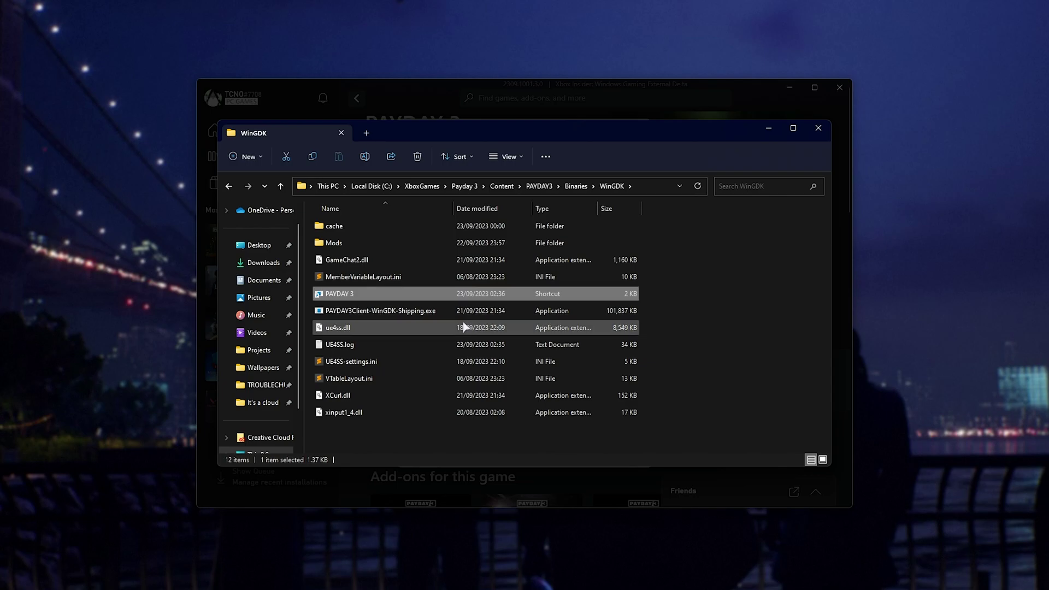
- Open the Properties of the PAYDAY 3 shortcut to edit its Target
{"action": "right_click", "coordinate": [374, 296]}
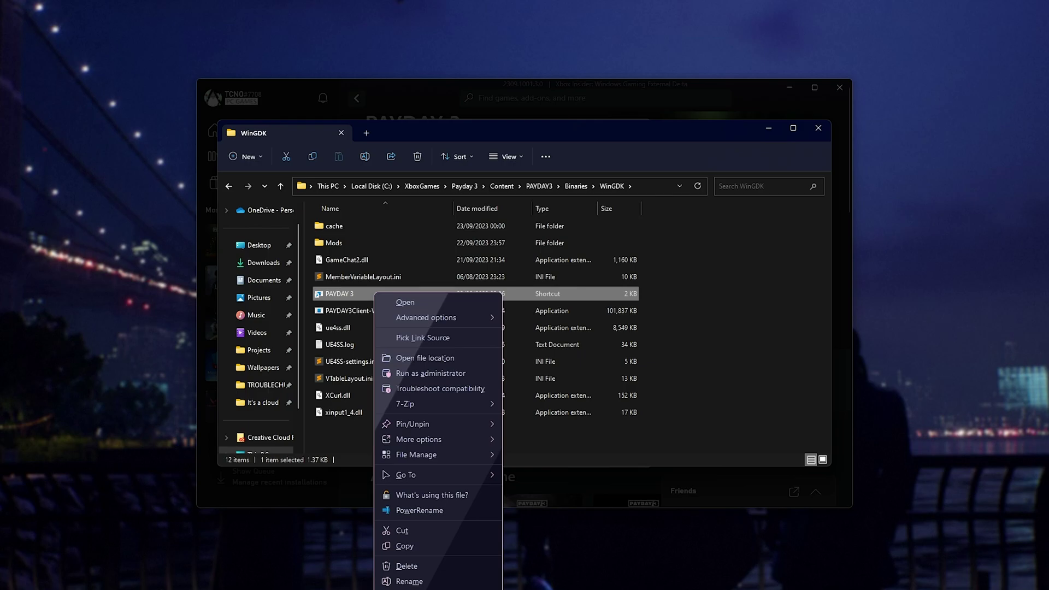
{"action": "key", "text": "alt+Return"}
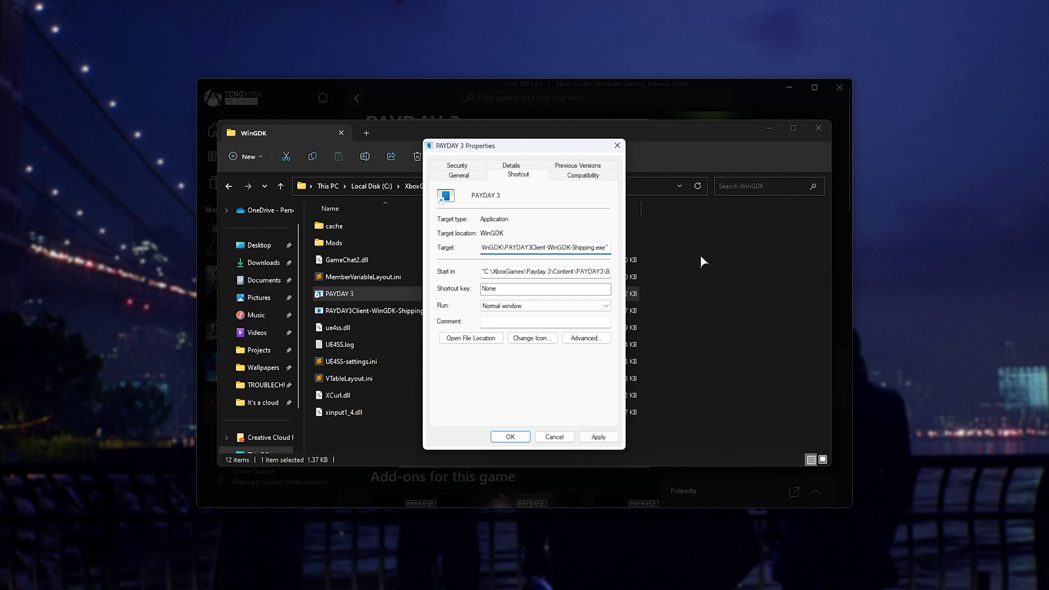
{"action": "type", "text": "-"}
{"action": "type", "text": "fi"}
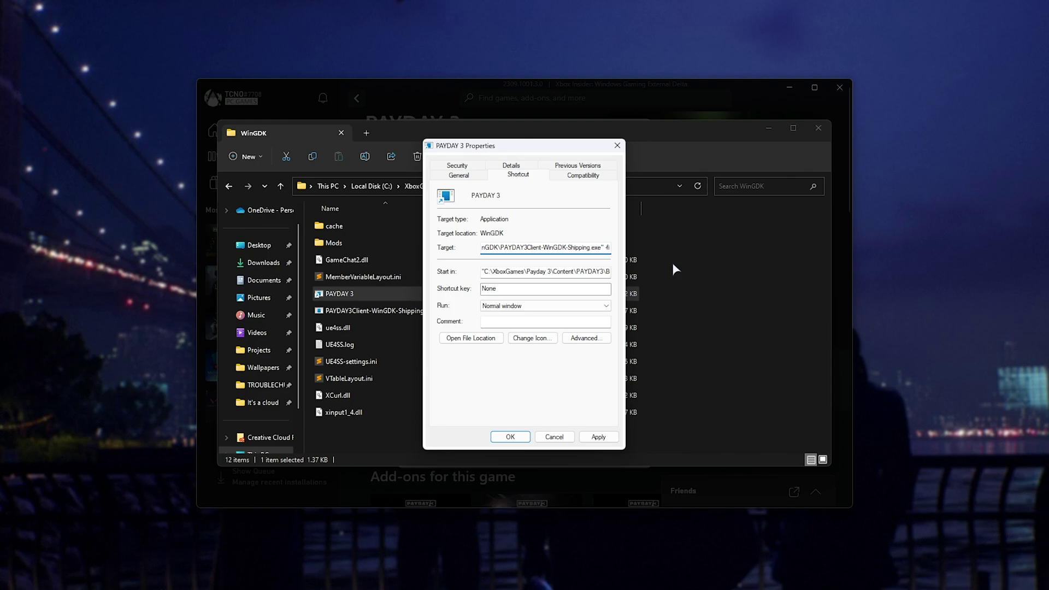
{"action": "type", "text": "leopenlog"}
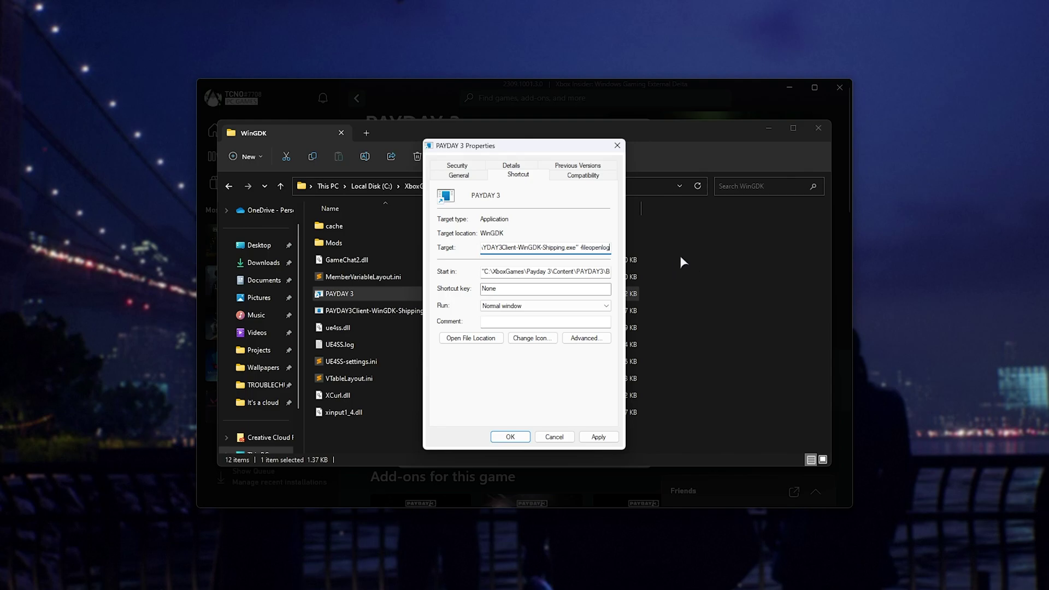
- Apply the -fileopenlog target, move the shortcut, confirm Replace, and launch PAYDAY 3 from it
{"action": "left_click", "coordinate": [598, 437]}
{"action": "left_click", "coordinate": [509, 437]}
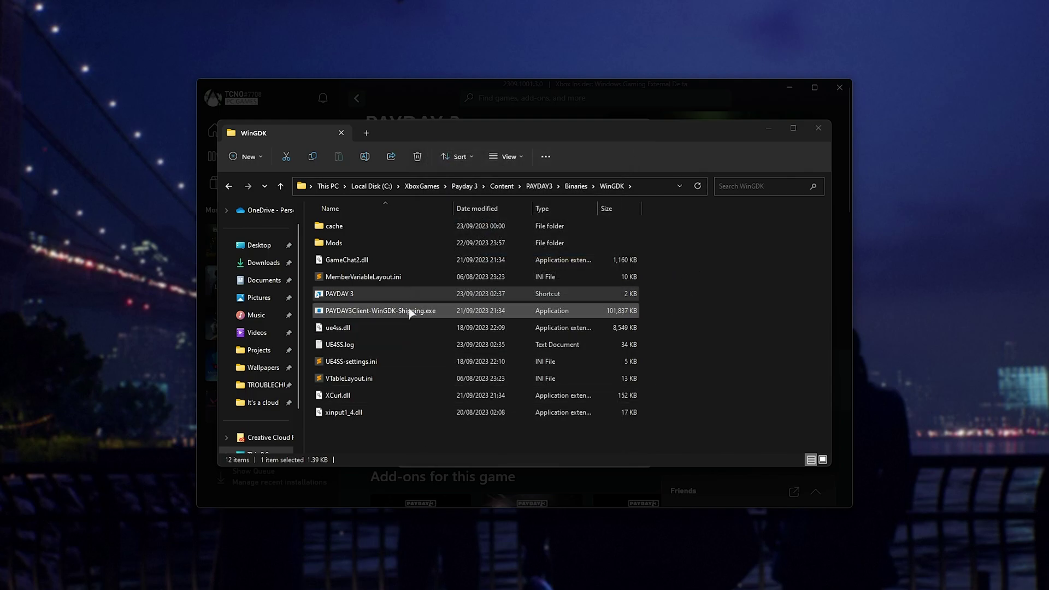
{"action": "mouse_move", "coordinate": [402, 295]}
{"action": "left_mouse_down"}
{"action": "mouse_move", "coordinate": [396, 309]}
{"action": "mouse_move", "coordinate": [163, 302]}
{"action": "left_mouse_up"}
{"action": "left_click", "coordinate": [528, 199]}
{"action": "double_click", "coordinate": [510, 196]}
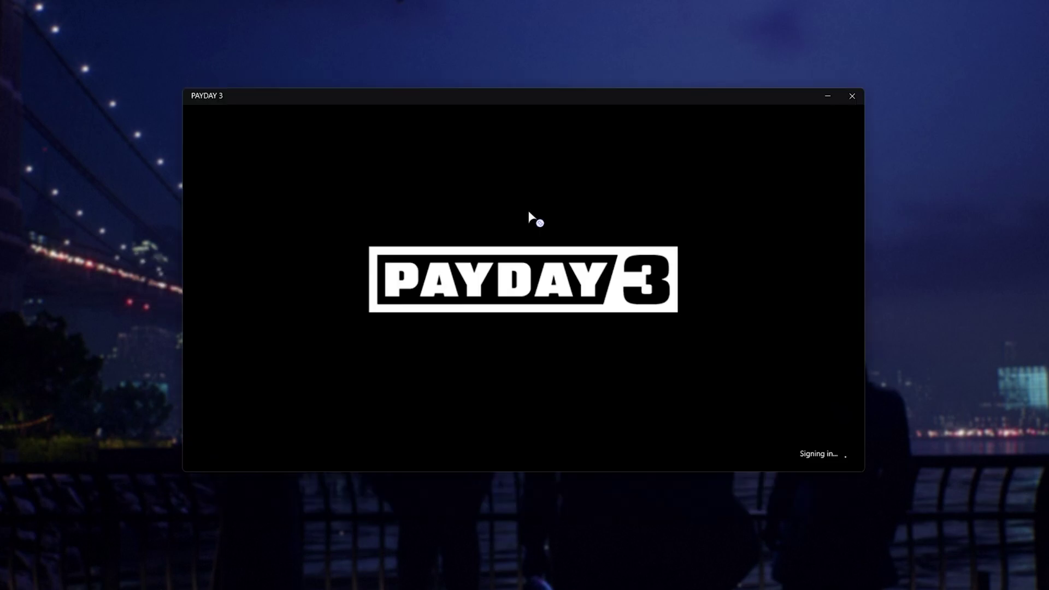